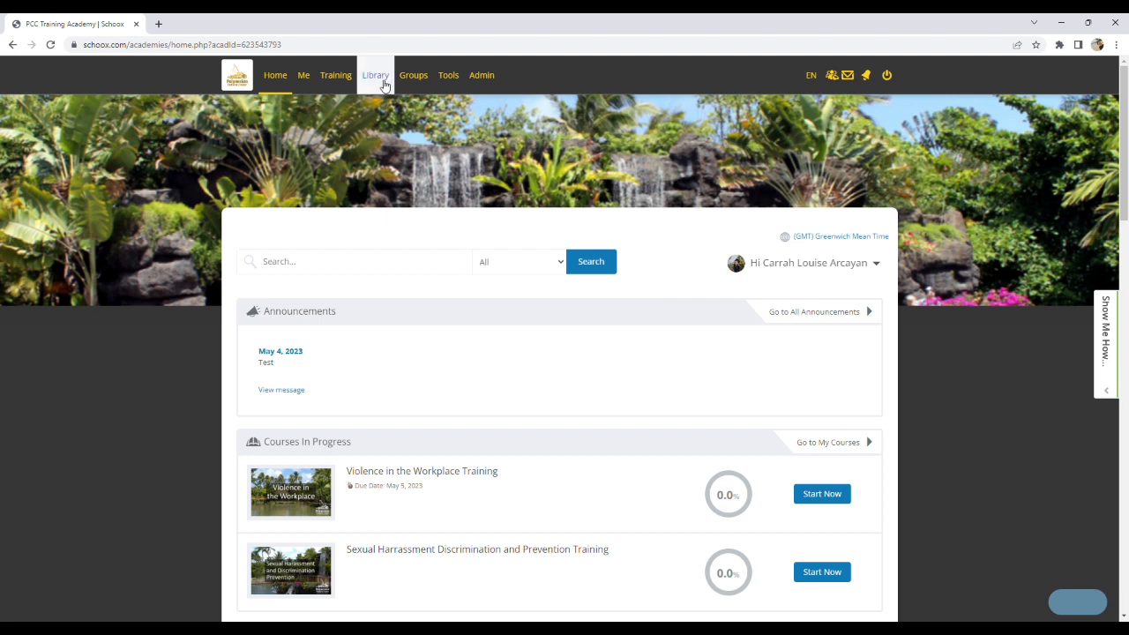
# Go to the training events and start creating a new in-class training event.
pyautogui.click(339, 80)
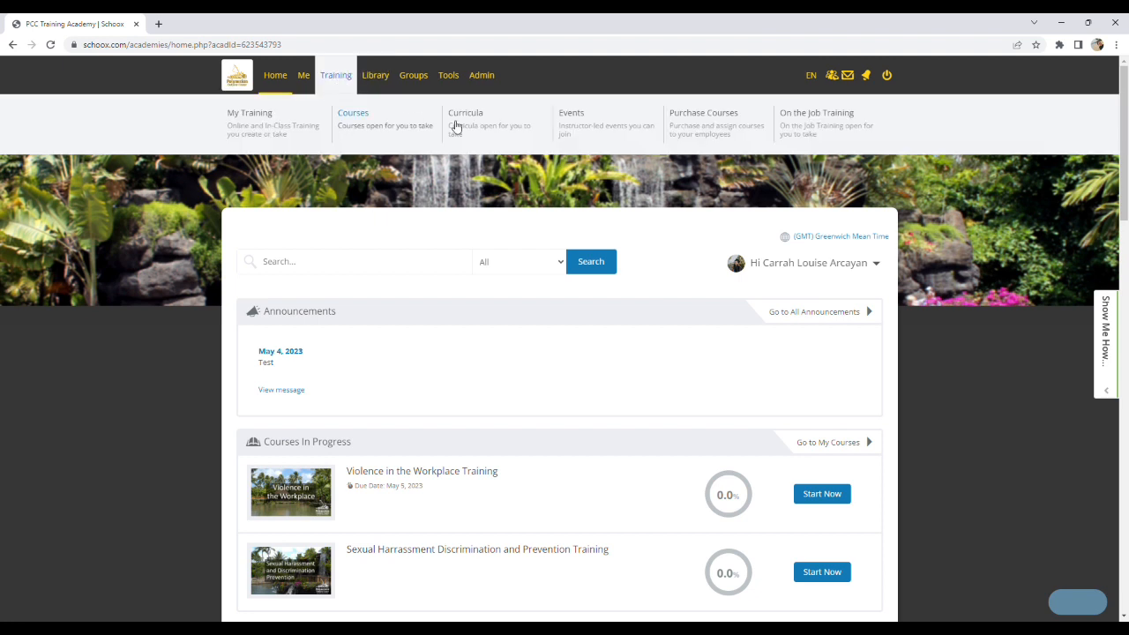
pyautogui.click(589, 132)
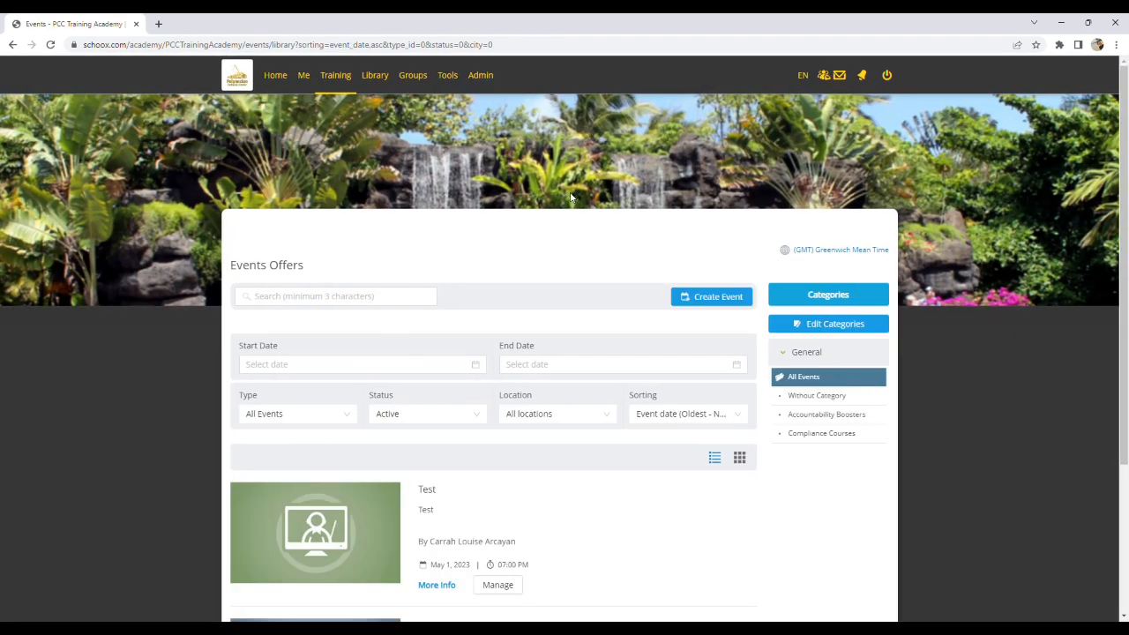
pyautogui.click(696, 301)
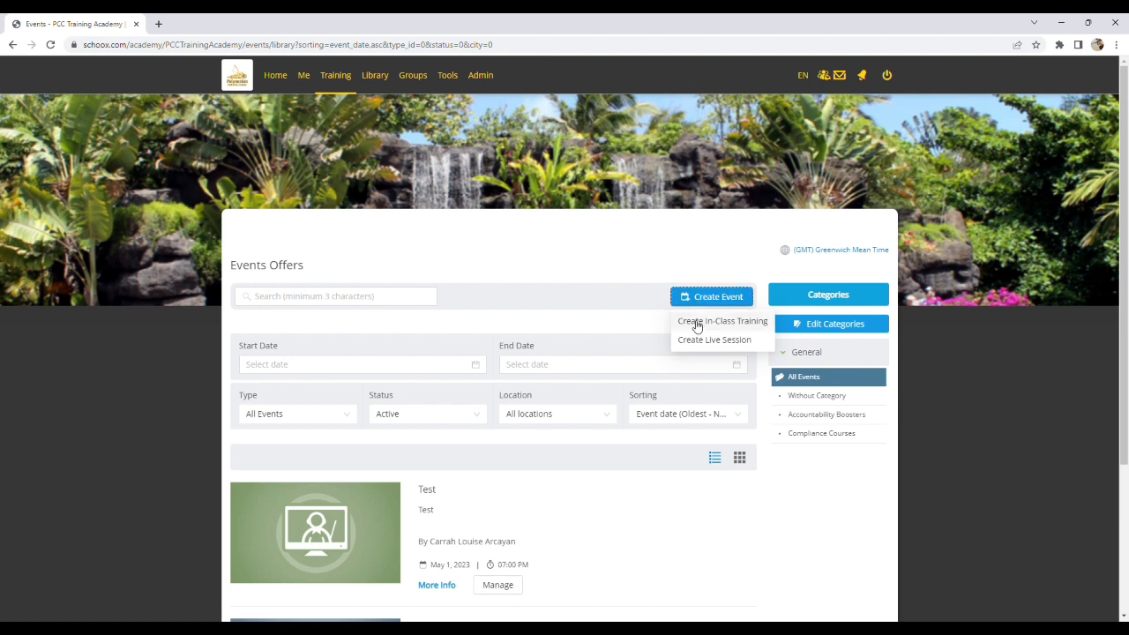
pyautogui.click(697, 322)
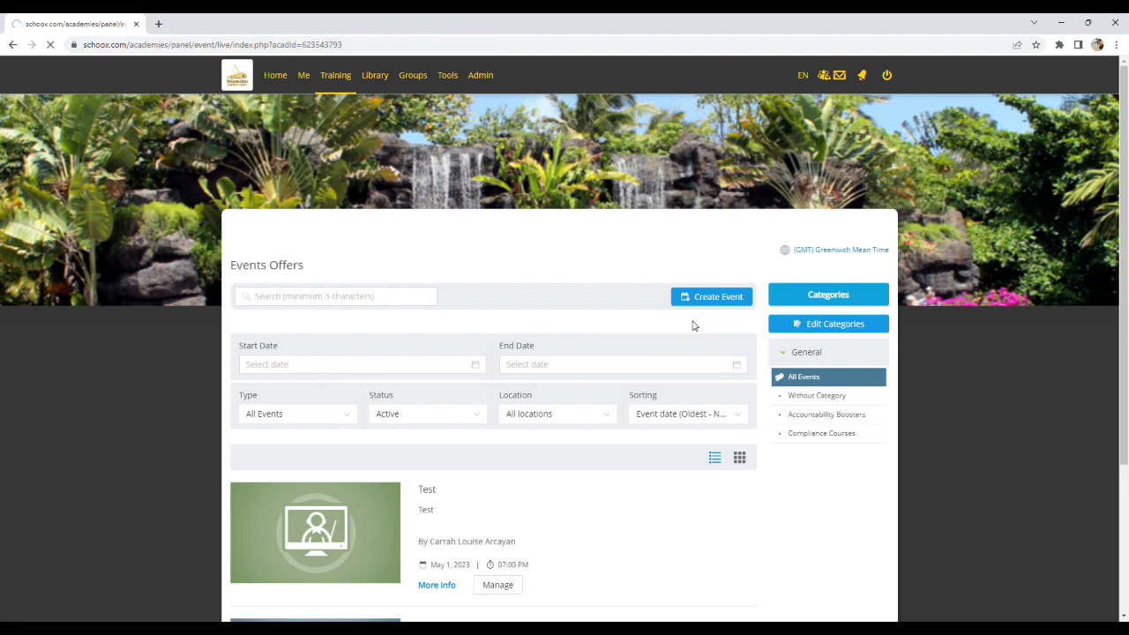
# Enter "Test" as both the title and the description of the new event.
pyautogui.press('BackSpace')
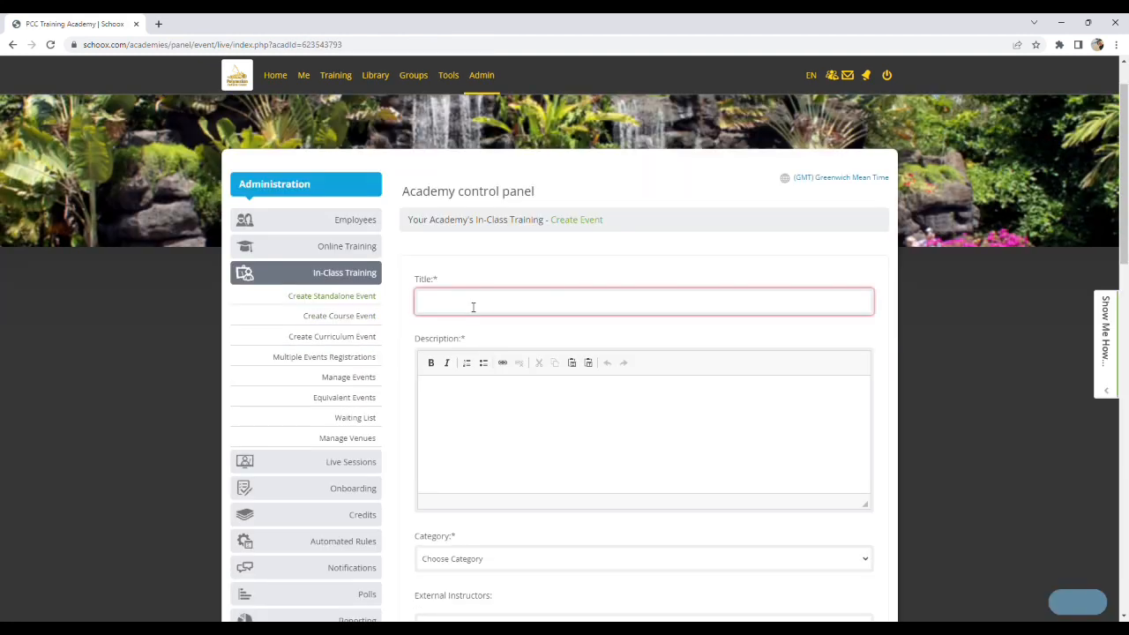
pyautogui.write('Test')
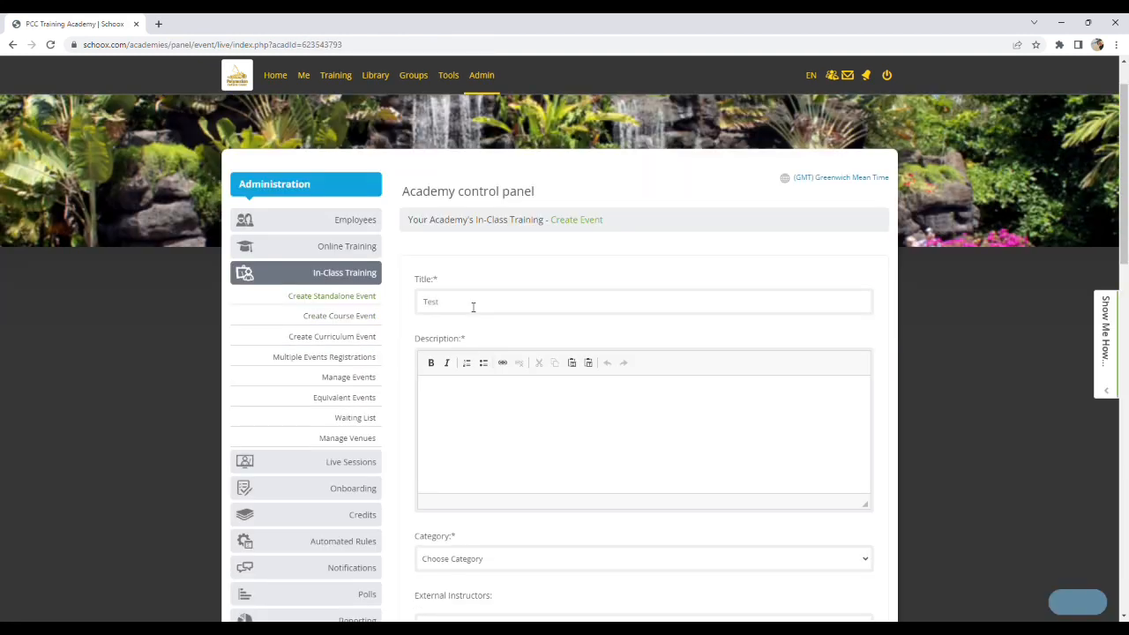
pyautogui.click(494, 400)
pyautogui.write('Test')
# Assign the event to the "Without Category" category.
pyautogui.scroll(-2, 520, 400)
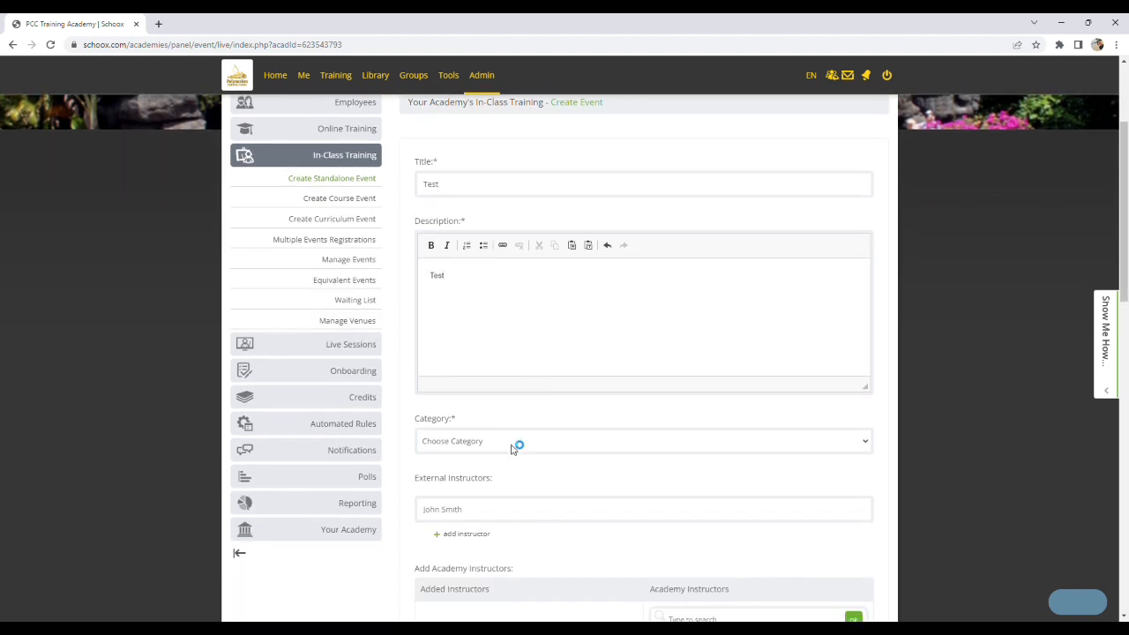
pyautogui.scroll(-1, 515, 443)
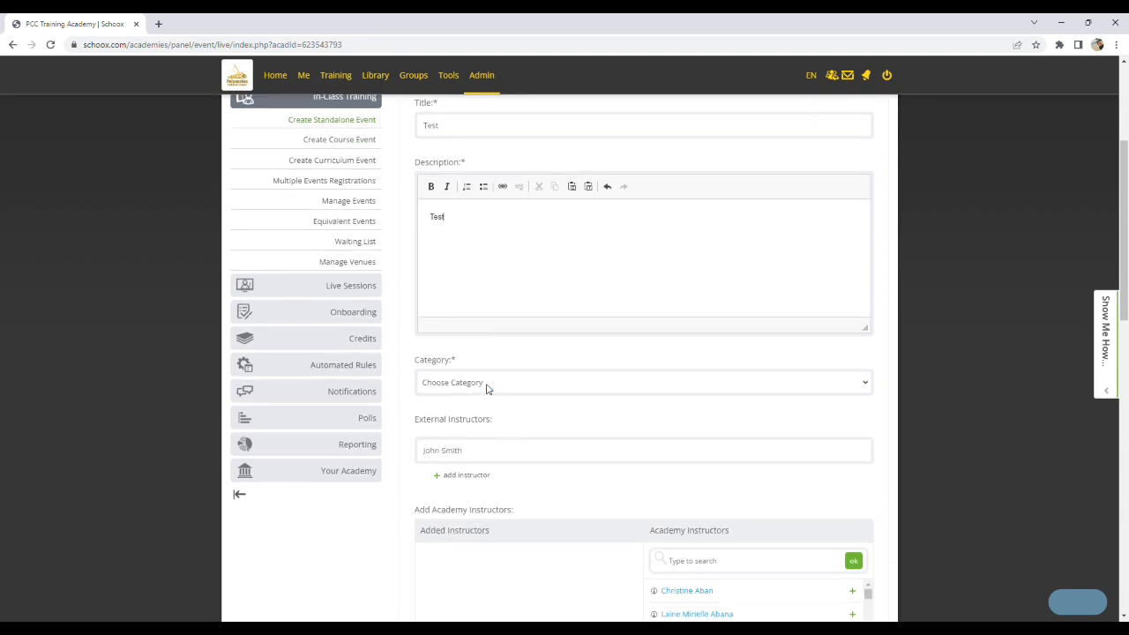
pyautogui.click(486, 389)
pyautogui.click(495, 413)
# Fill in the event's location with the venue's street address from the suggestions and confirm it.
pyautogui.scroll(-1, 494, 409)
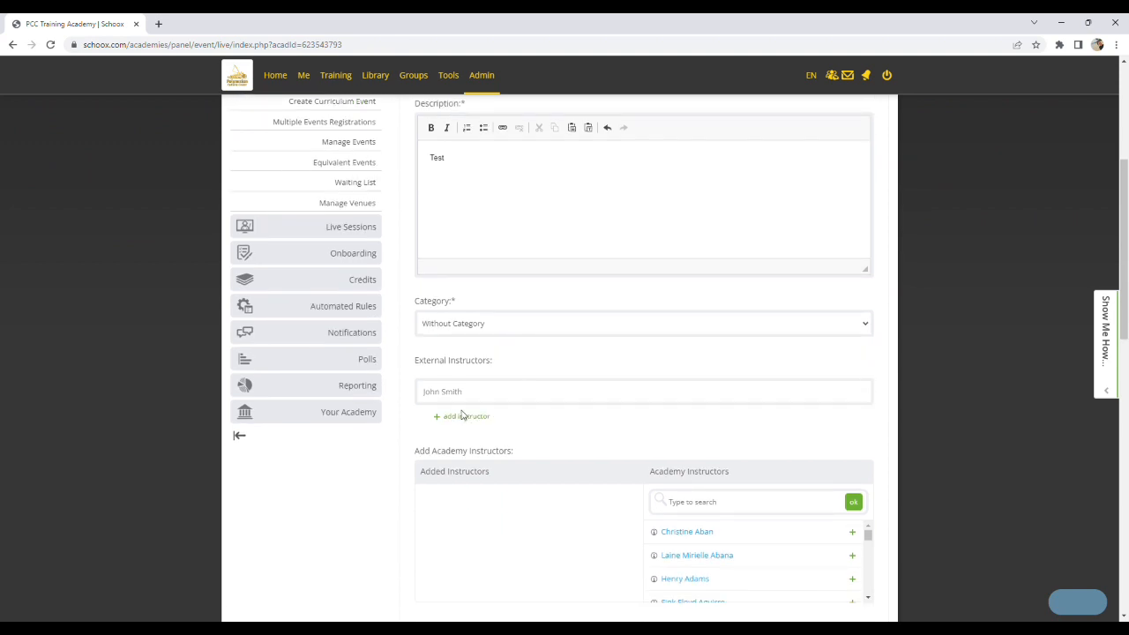
pyautogui.scroll(-3, 547, 420)
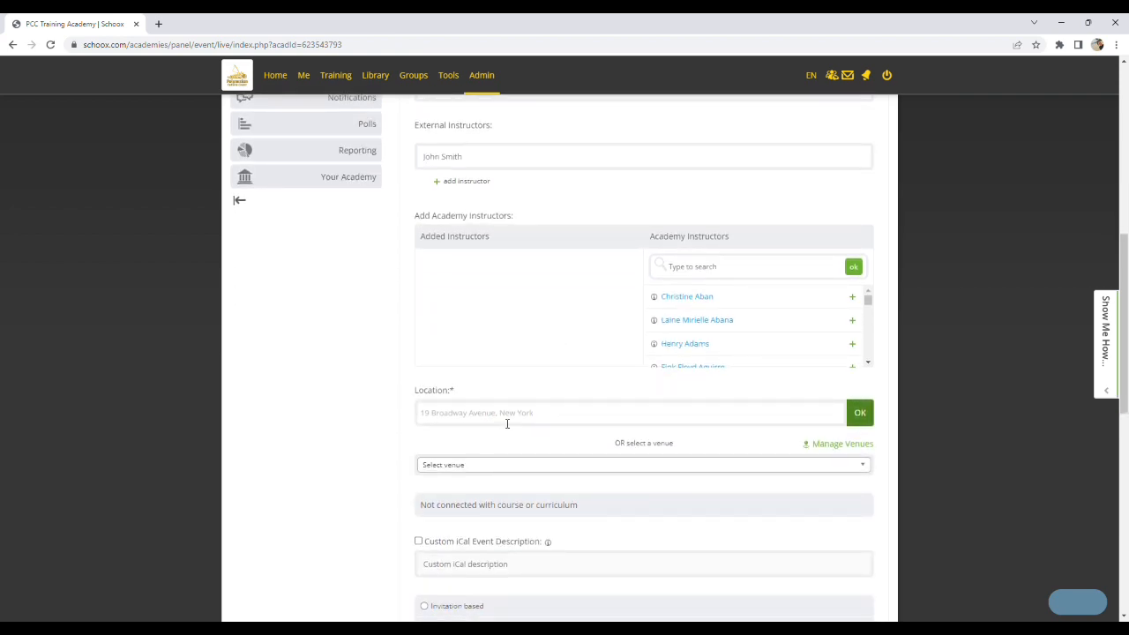
pyautogui.scroll(-1, 507, 424)
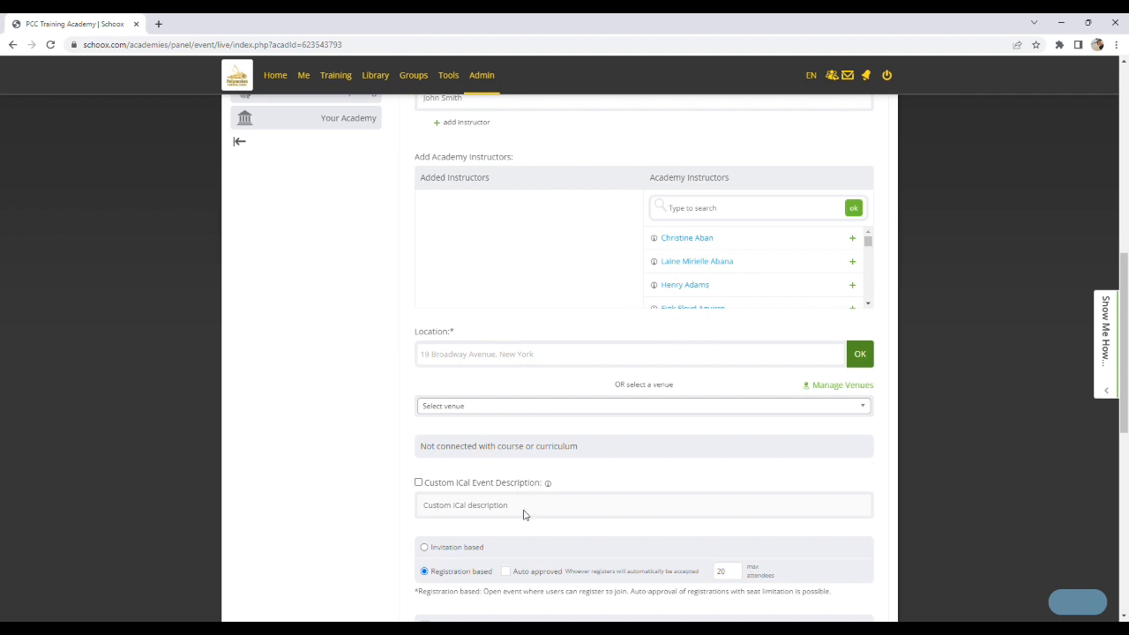
pyautogui.click(513, 365)
pyautogui.write('55-33')
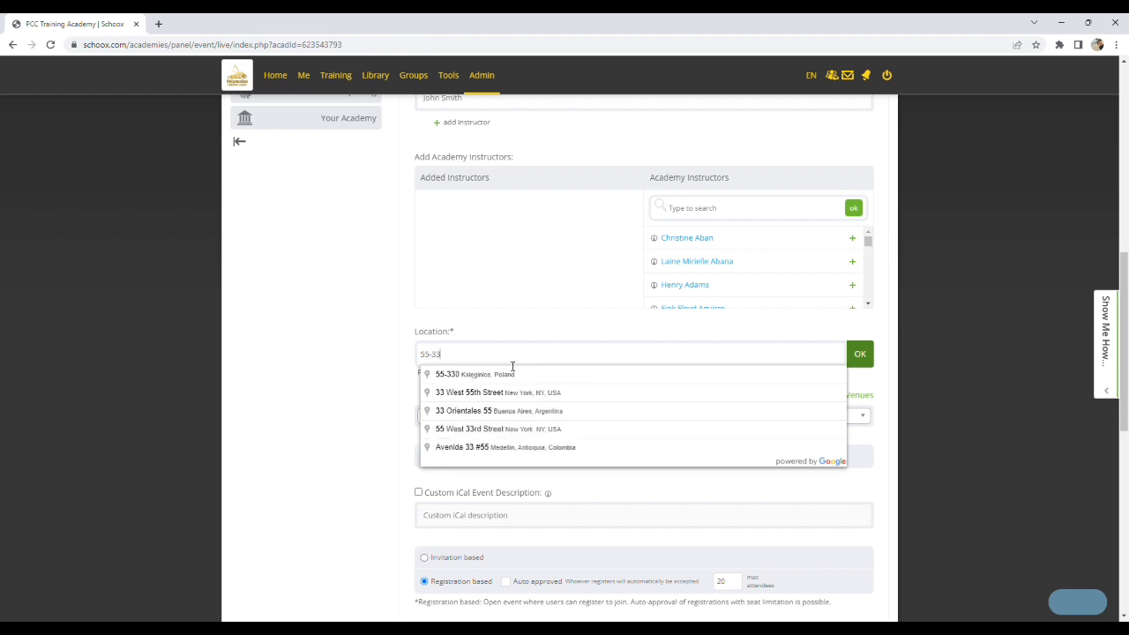
pyautogui.press('BackSpace')
pyautogui.write('70')
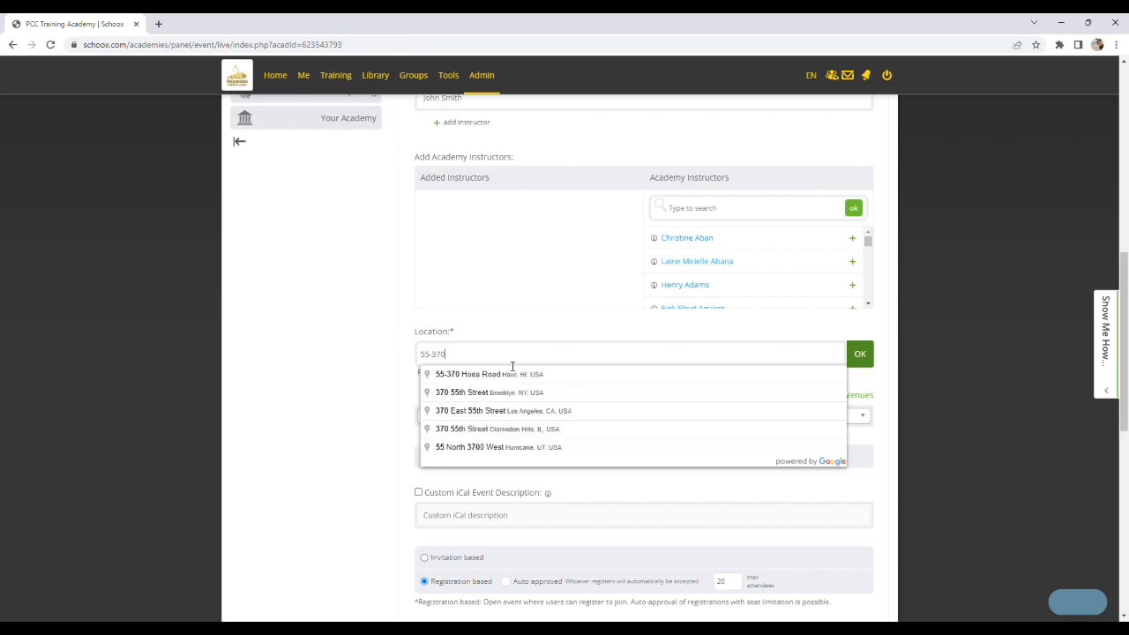
pyautogui.write(' kame')
pyautogui.click(511, 377)
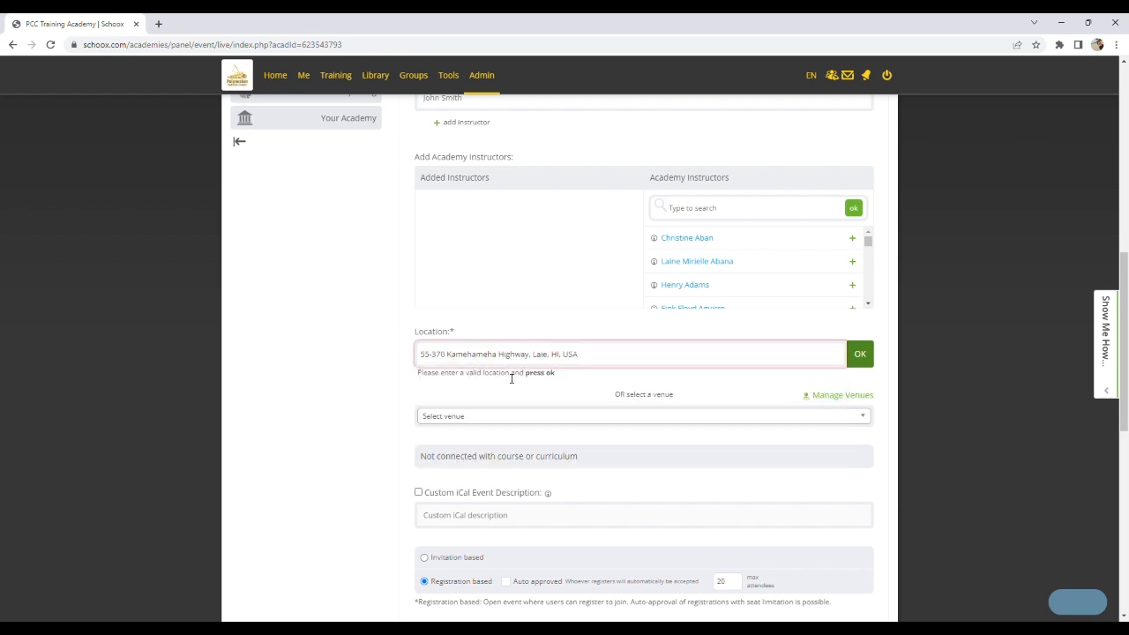
pyautogui.click(862, 358)
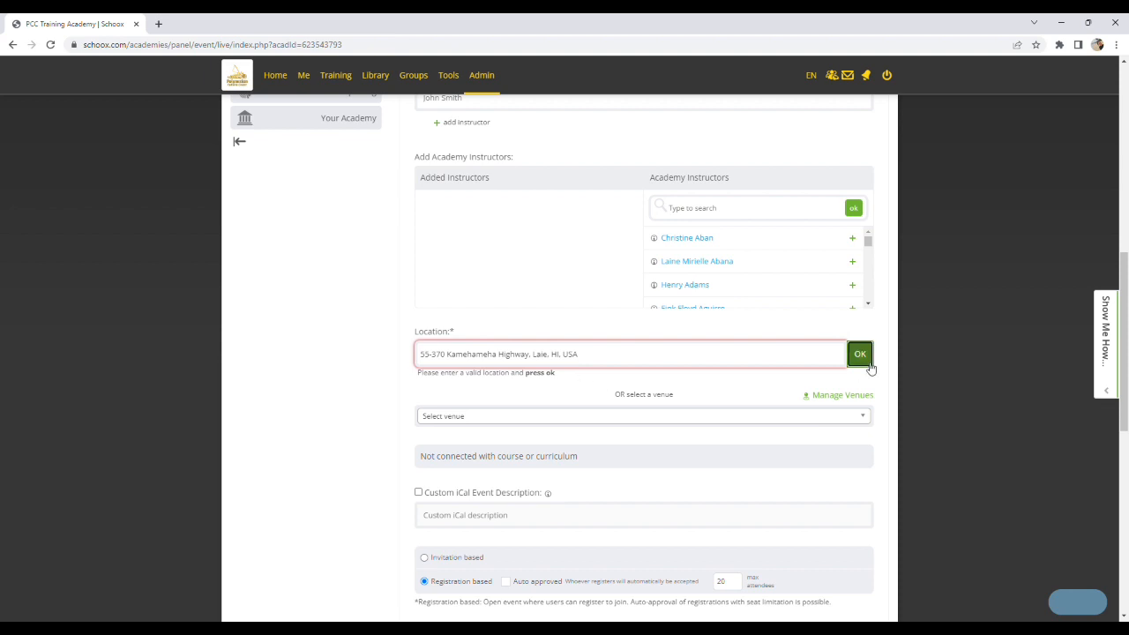
pyautogui.scroll(-2, 703, 361)
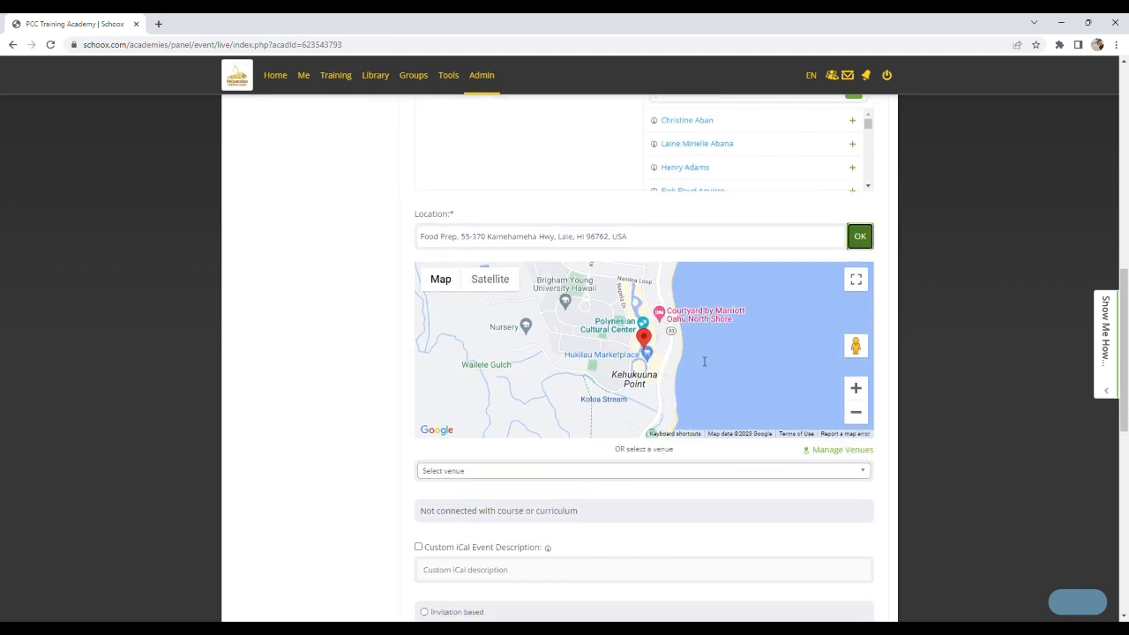
# Check the list of selectable venues without choosing one, and review the attendance and schedule options of the event.
pyautogui.scroll(-2, 703, 361)
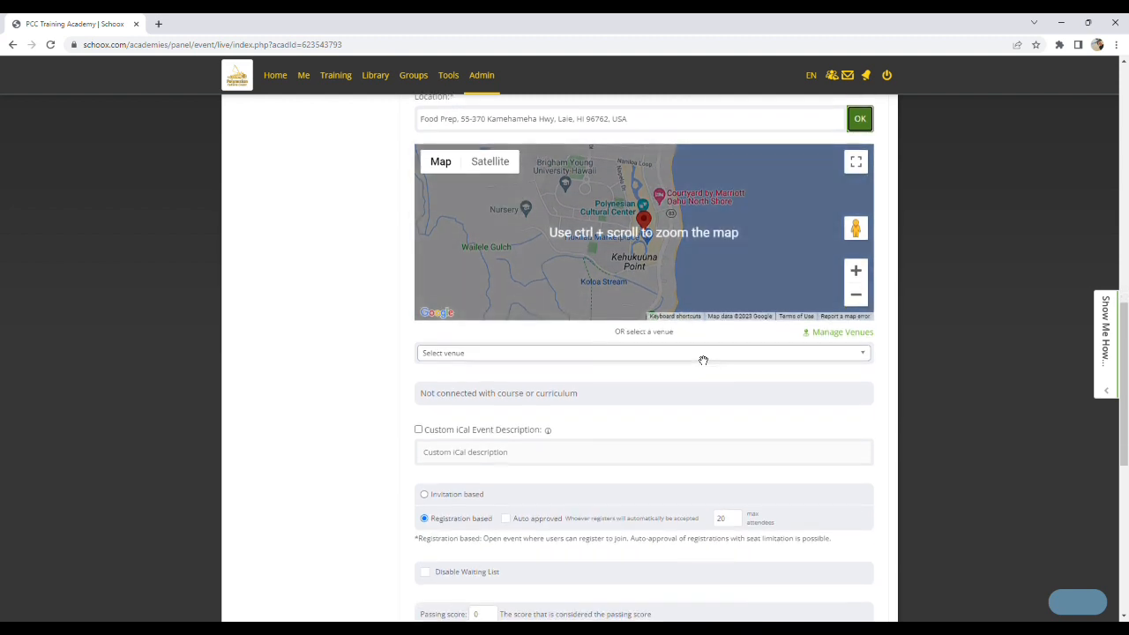
pyautogui.click(651, 358)
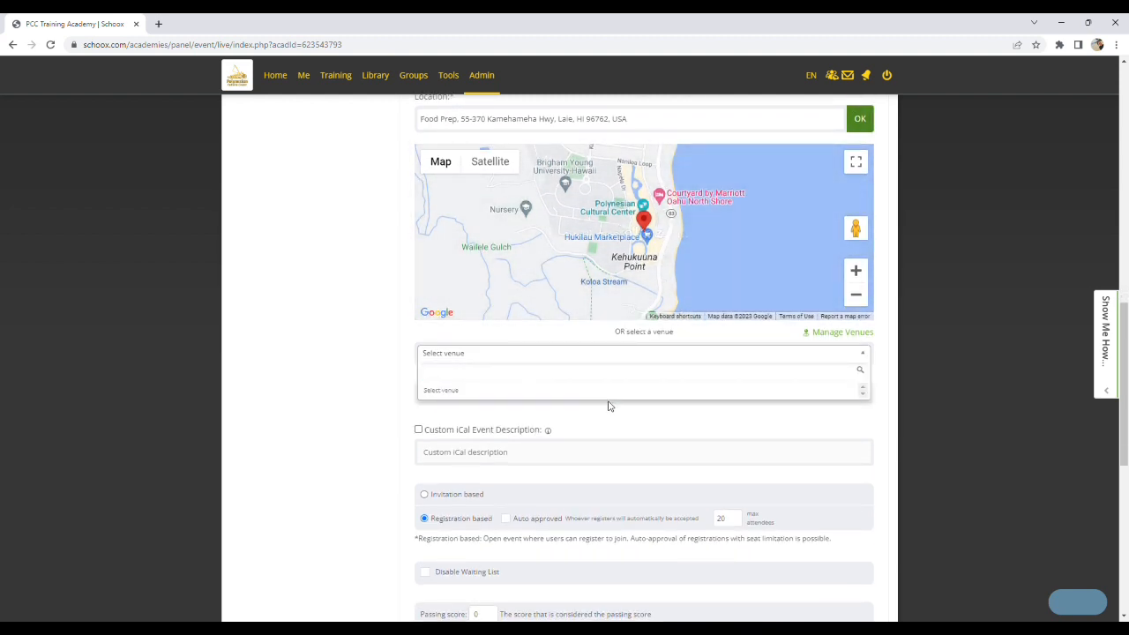
pyautogui.click(613, 393)
pyautogui.scroll(-6, 379, 335)
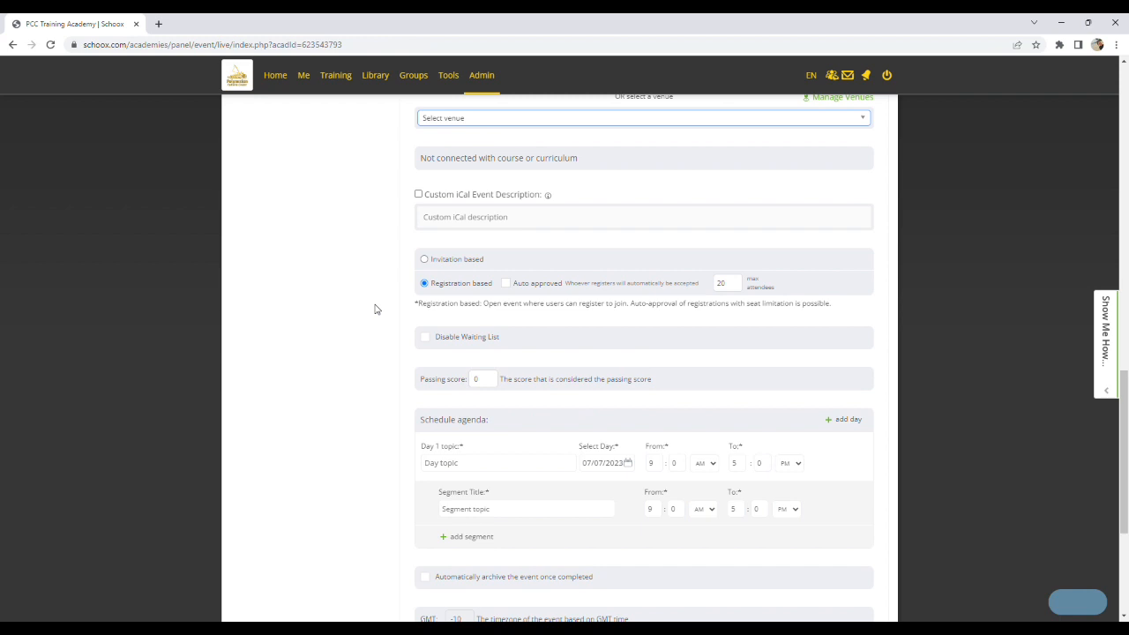
pyautogui.scroll(2, 374, 308)
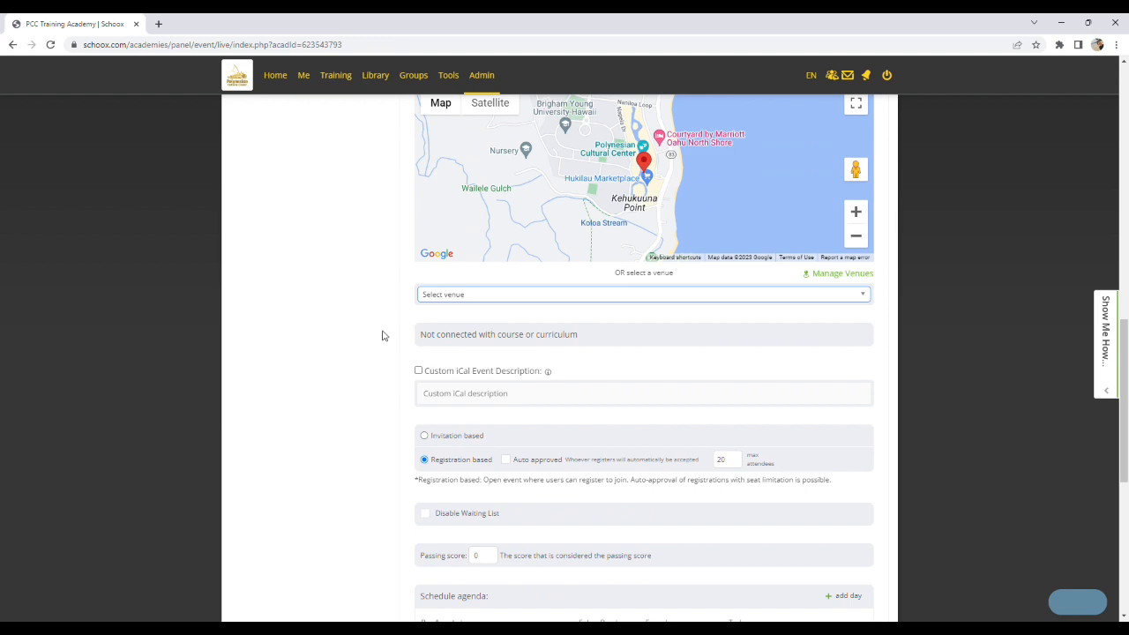
pyautogui.scroll(-1, 382, 335)
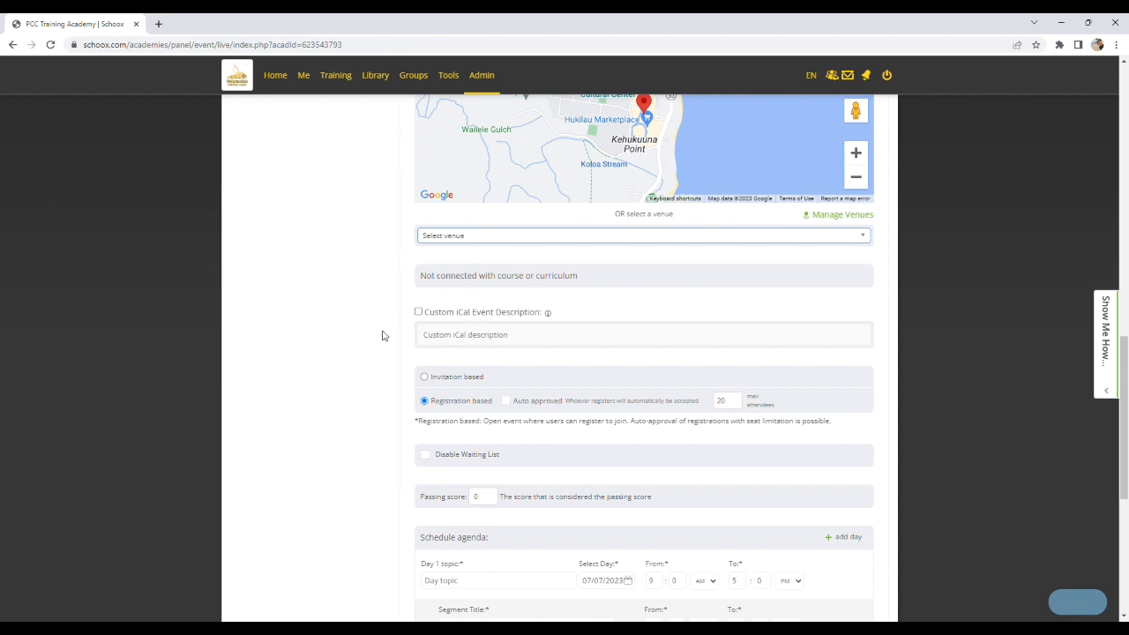
pyautogui.scroll(-1, 383, 335)
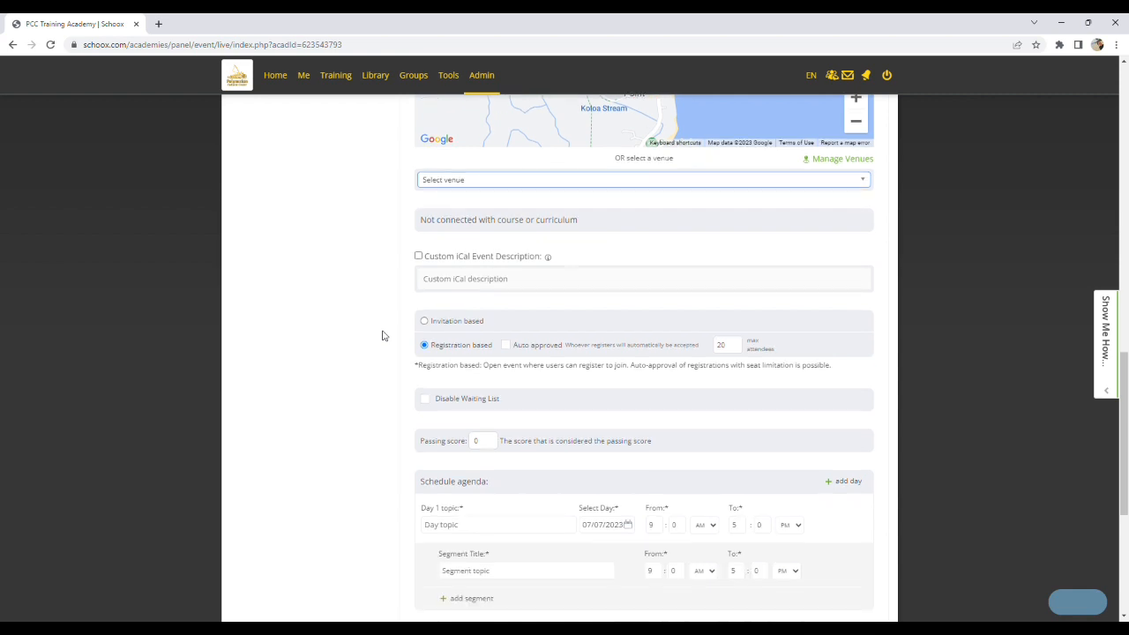
pyautogui.click(439, 319)
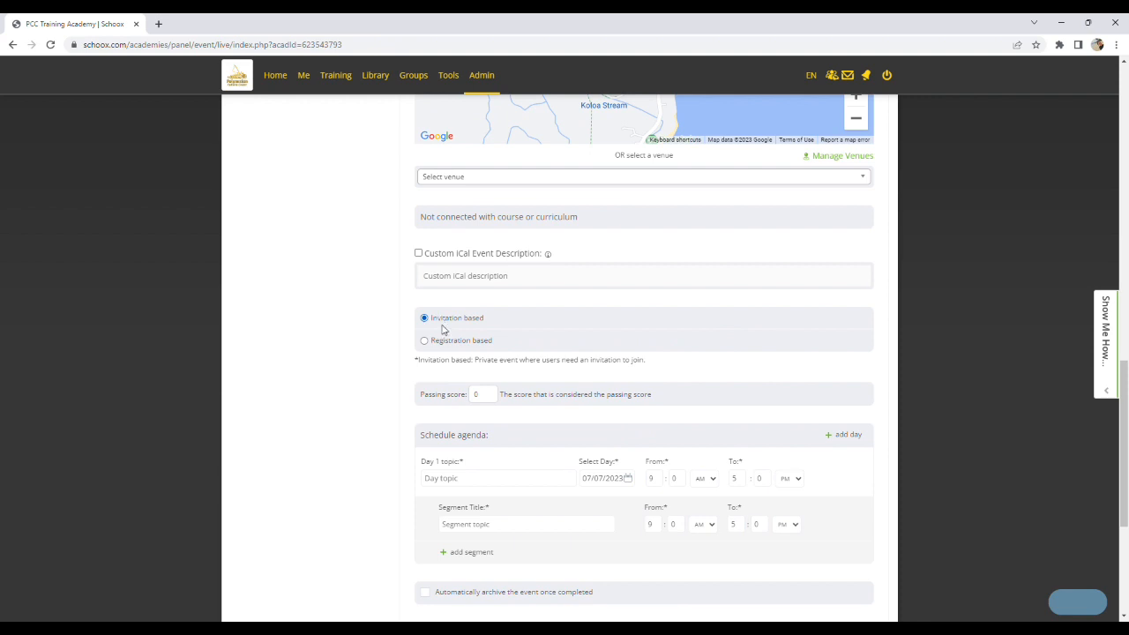
pyautogui.scroll(-1, 404, 337)
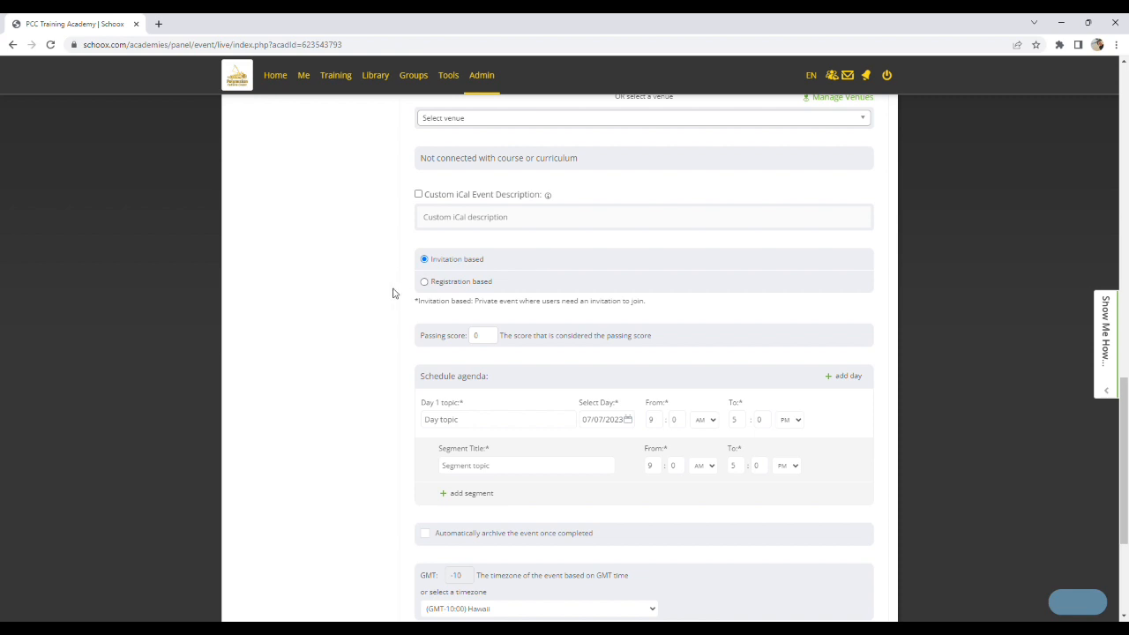
pyautogui.click(424, 283)
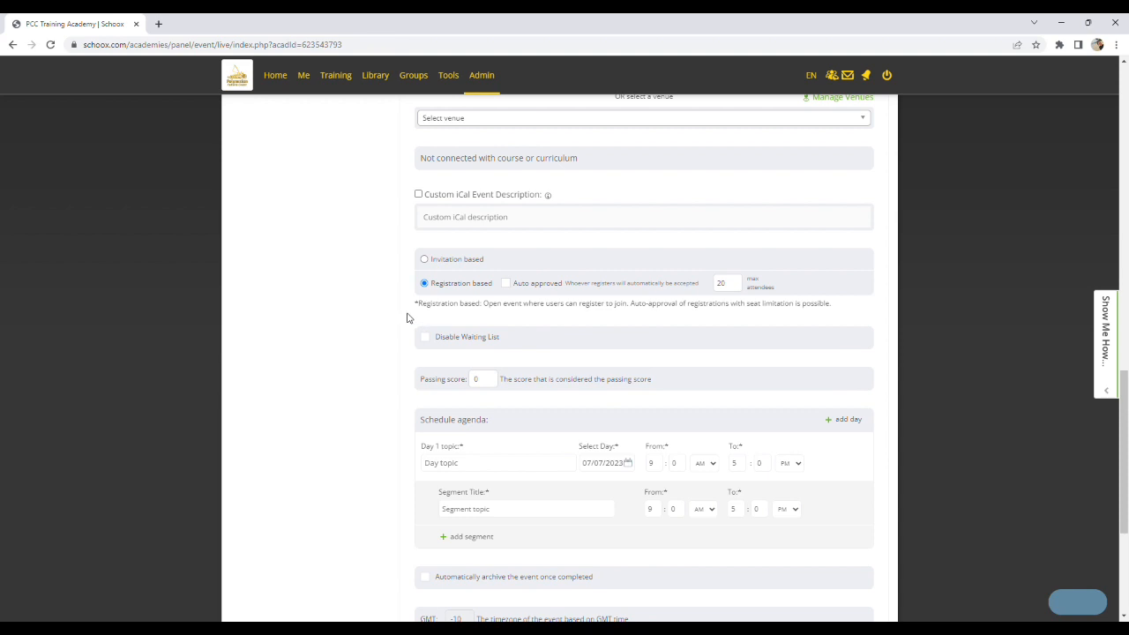
# Limit the registration-based event to a maximum of 50 attendees.
pyautogui.click(734, 280)
pyautogui.click(735, 280)
pyautogui.moveTo(707, 289); pyautogui.dragTo(699, 289)
pyautogui.write('50')
# Set the passing score of the event to 80.
pyautogui.scroll(-1, 367, 313)
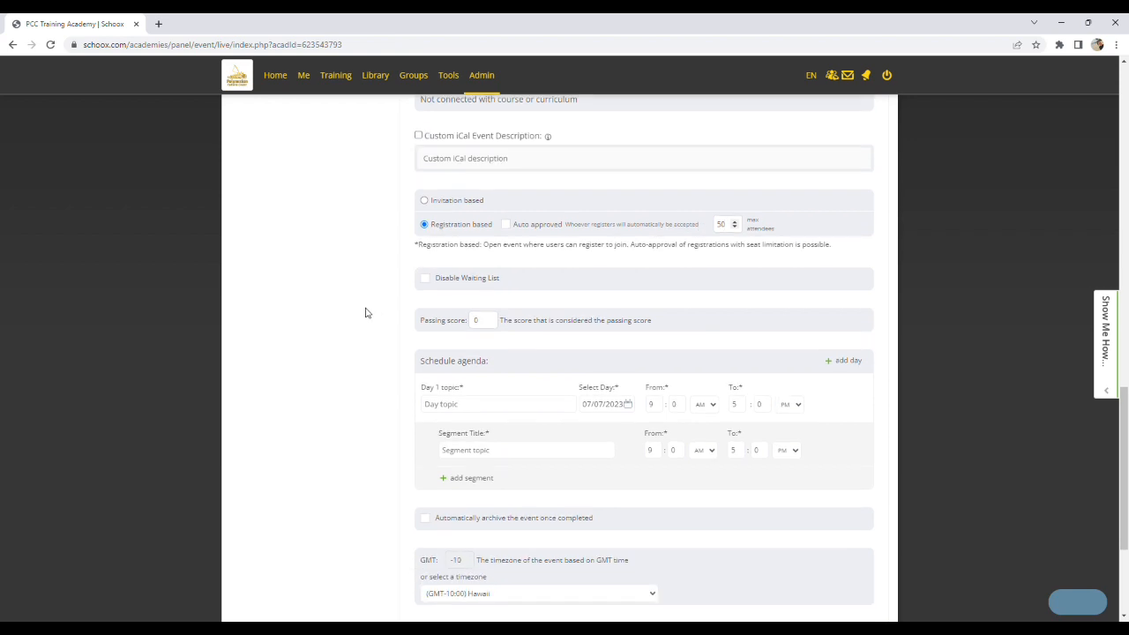
pyautogui.click(481, 322)
pyautogui.write('80')
pyautogui.click(363, 349)
# Enter "test" as the day 1 topic and as the segment title in the schedule agenda.
pyautogui.scroll(-1, 361, 349)
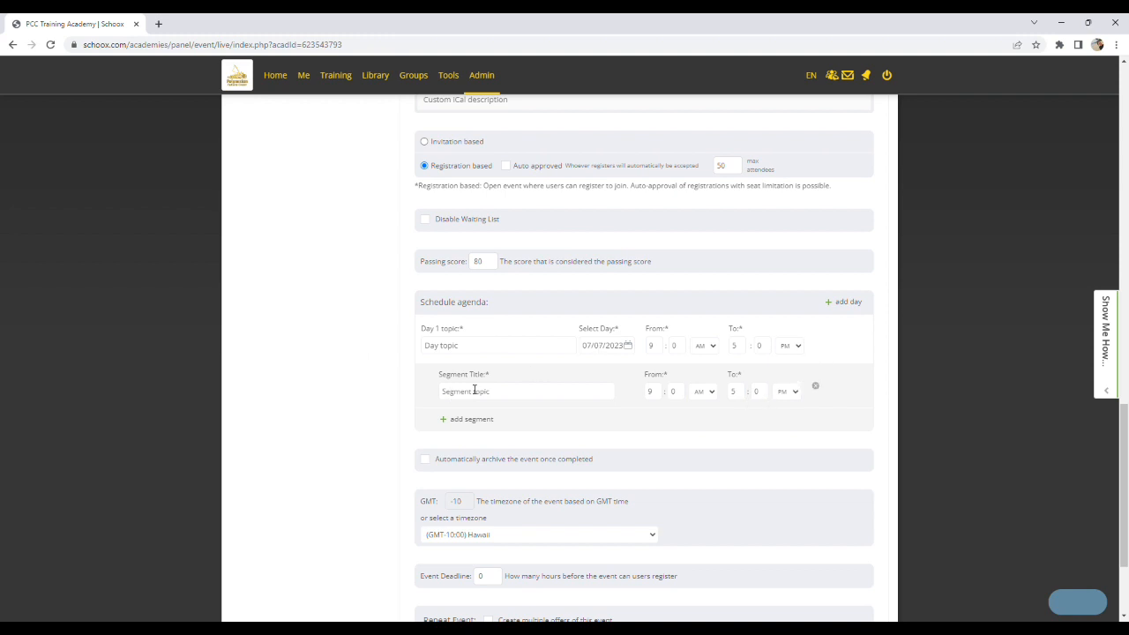
pyautogui.click(470, 352)
pyautogui.write('test')
pyautogui.click(480, 390)
pyautogui.write('tes')
# Set the event's registration deadline to 2 hours before the start and save the event.
pyautogui.scroll(-1, 385, 399)
pyautogui.scroll(-1, 383, 399)
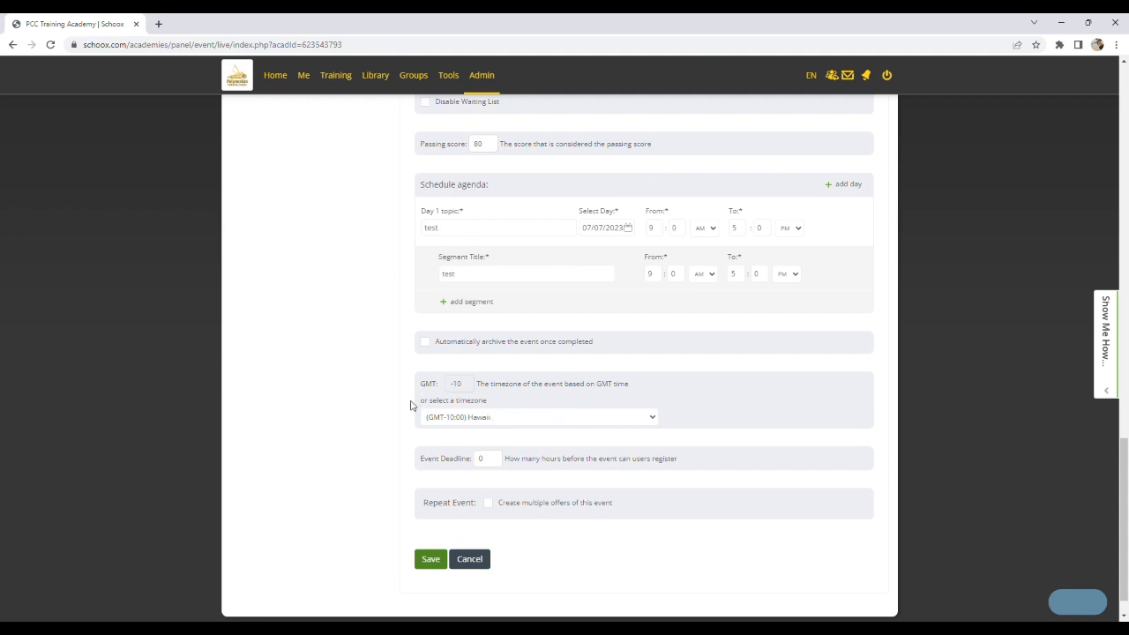
pyautogui.scroll(-1, 388, 425)
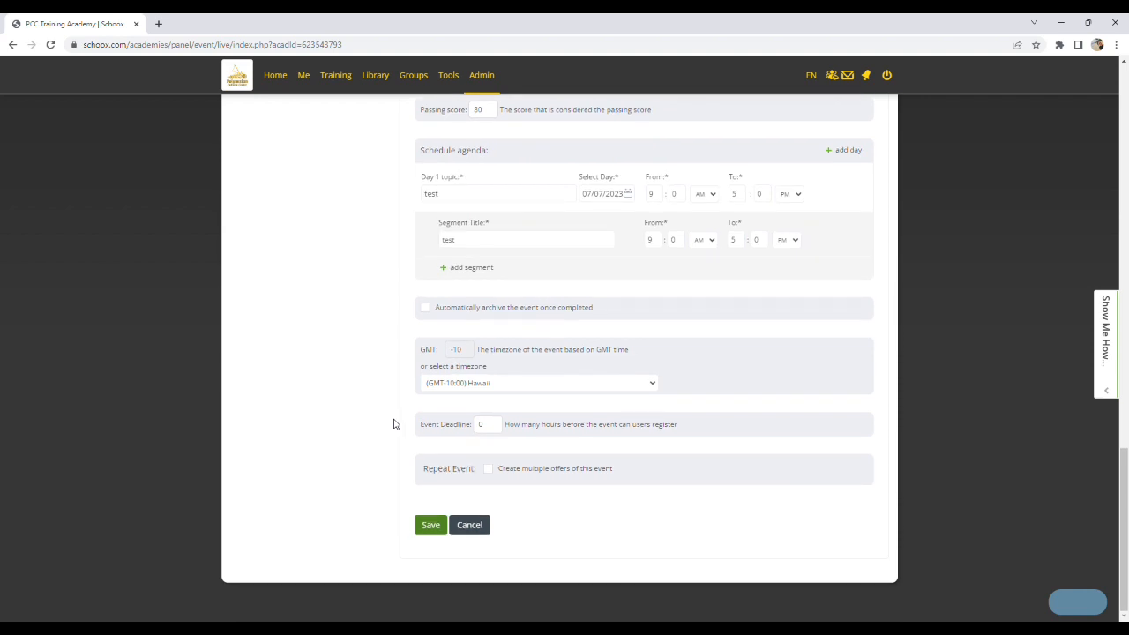
pyautogui.doubleClick(484, 432)
pyautogui.write('2')
pyautogui.click(427, 526)
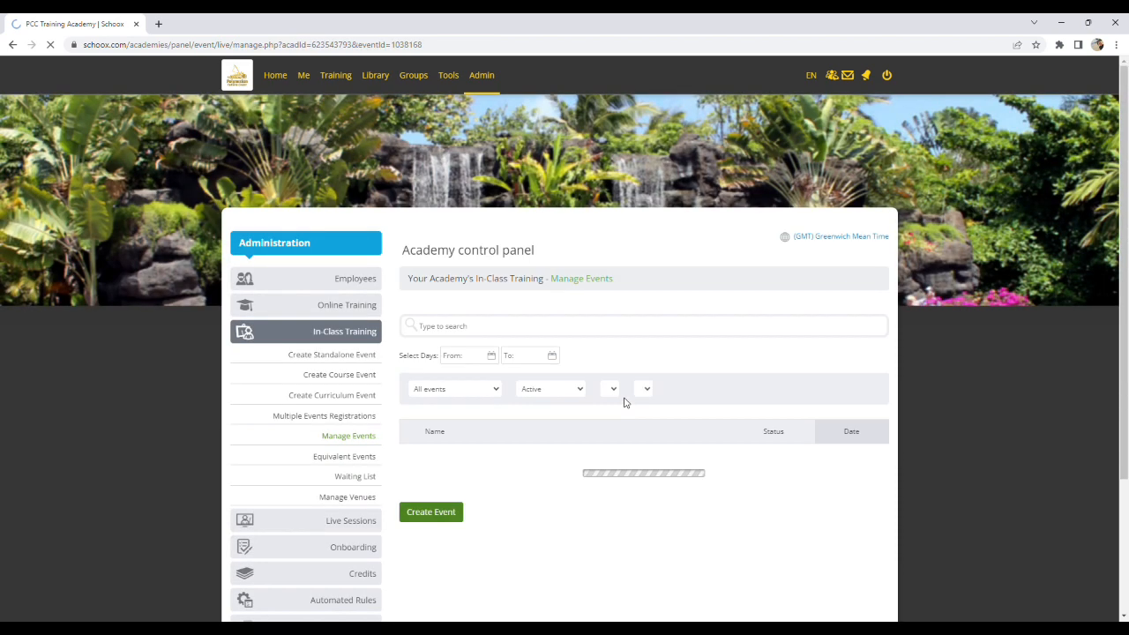
# Open the registrants of the first Test event in the managed events list.
pyautogui.scroll(-1, 580, 401)
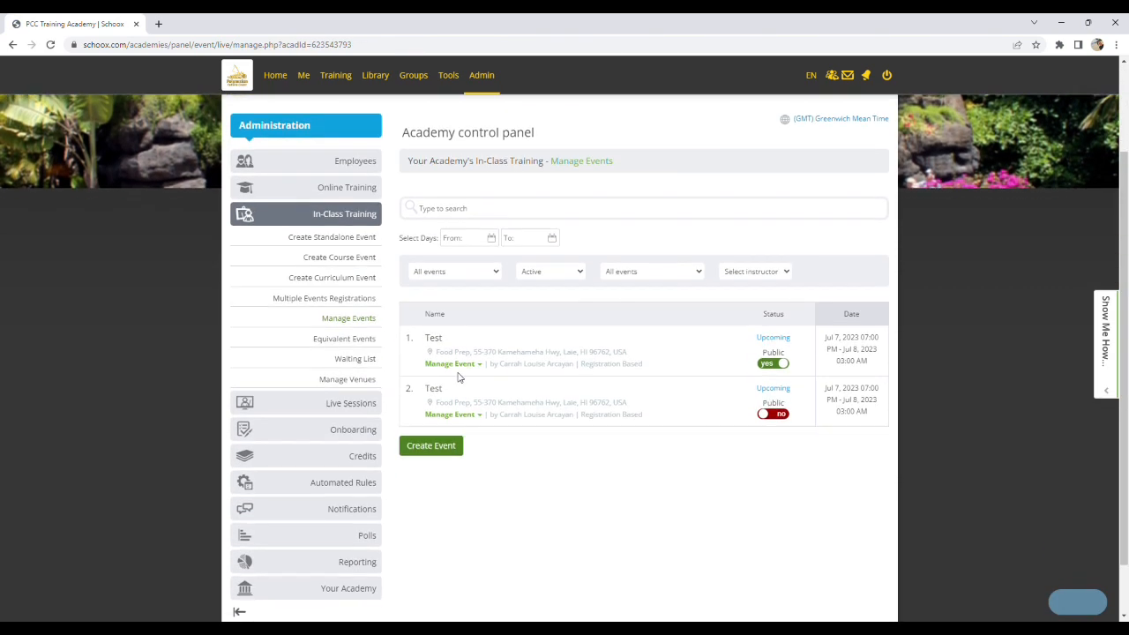
pyautogui.click(457, 364)
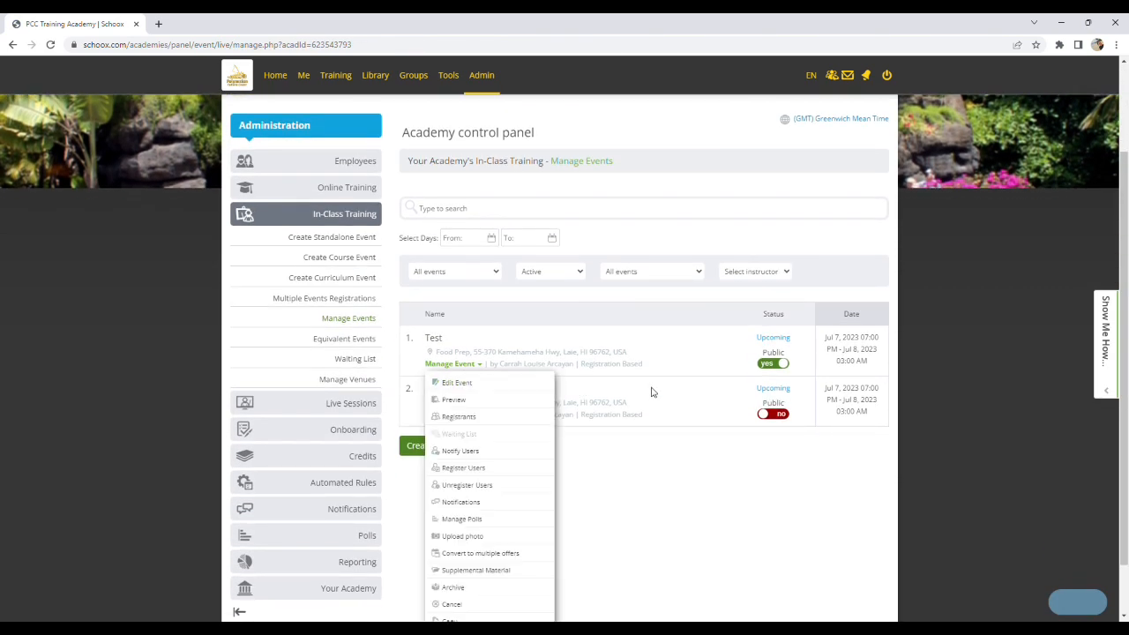
pyautogui.click(466, 416)
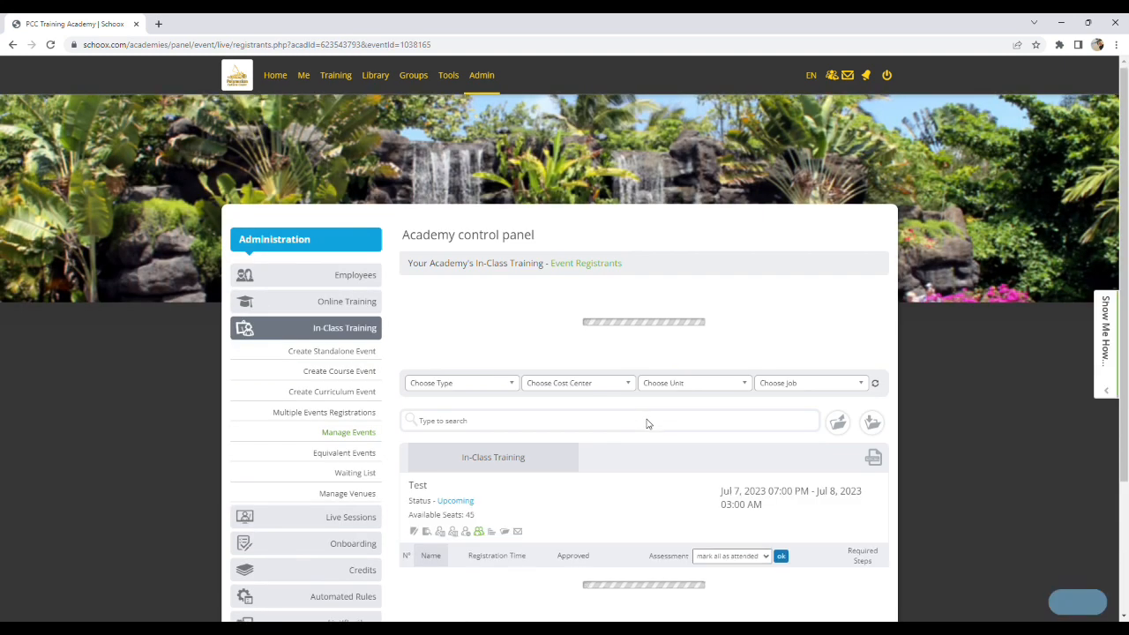
pyautogui.scroll(-4, 646, 424)
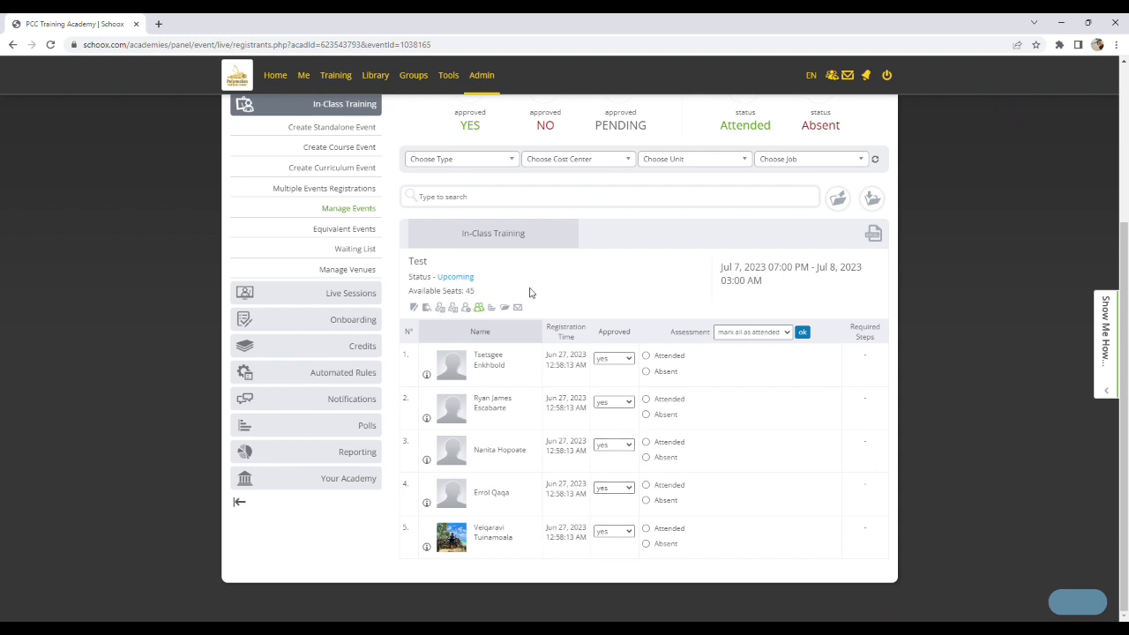
# Mark the first registrant as Attended and the second registrant as Absent in the assessment.
pyautogui.click(647, 357)
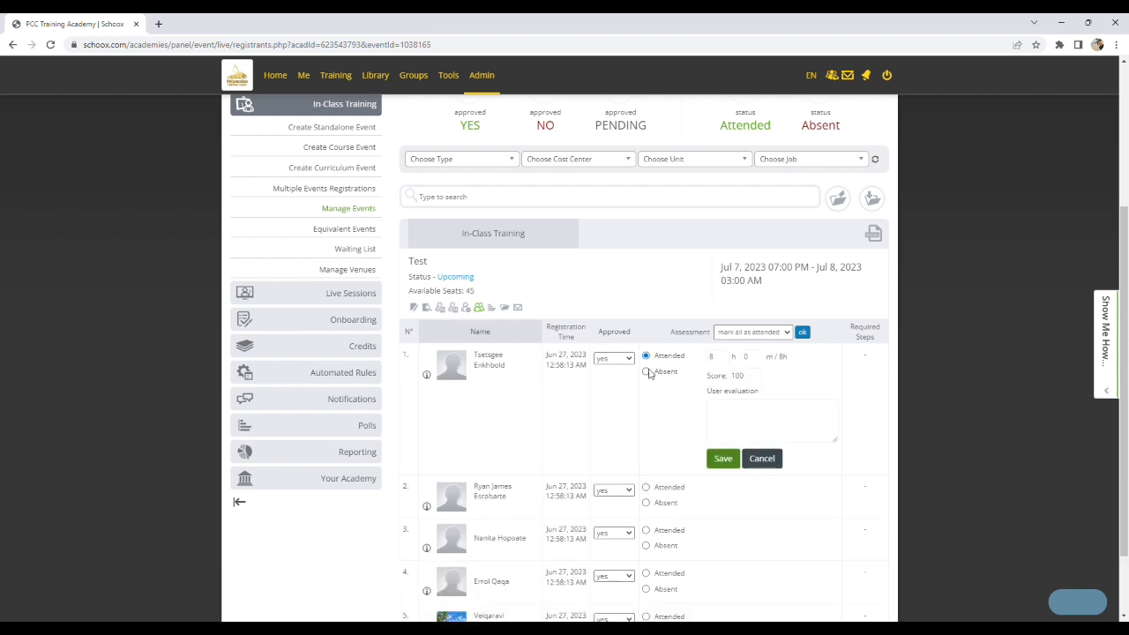
pyautogui.click(647, 503)
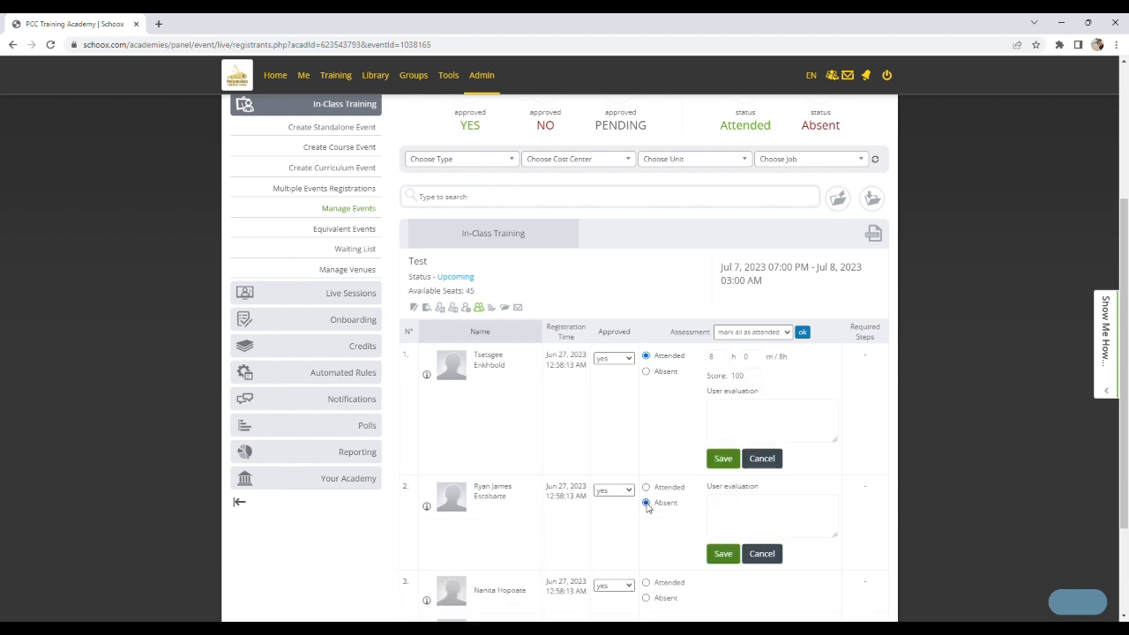
pyautogui.scroll(2, 706, 397)
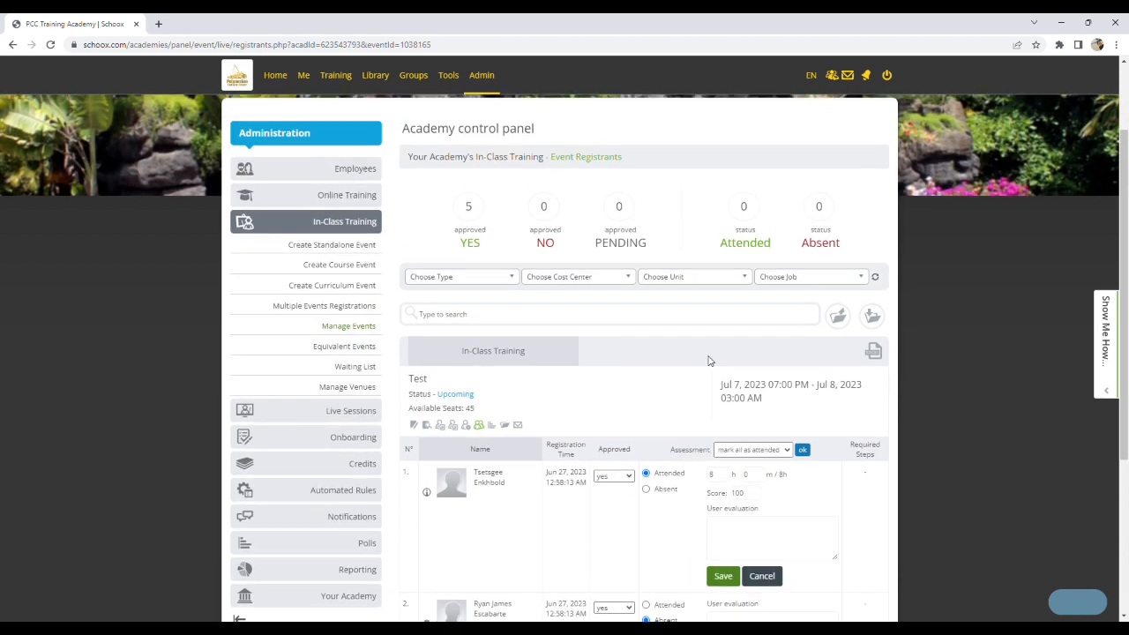
pyautogui.scroll(-1, 620, 403)
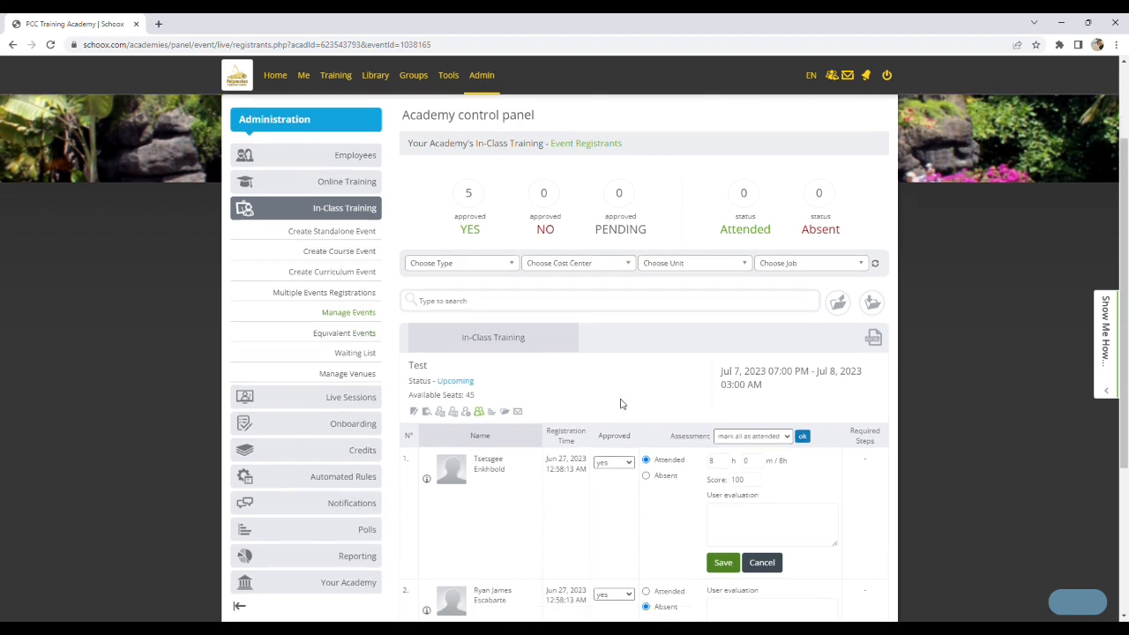
pyautogui.scroll(-5, 620, 403)
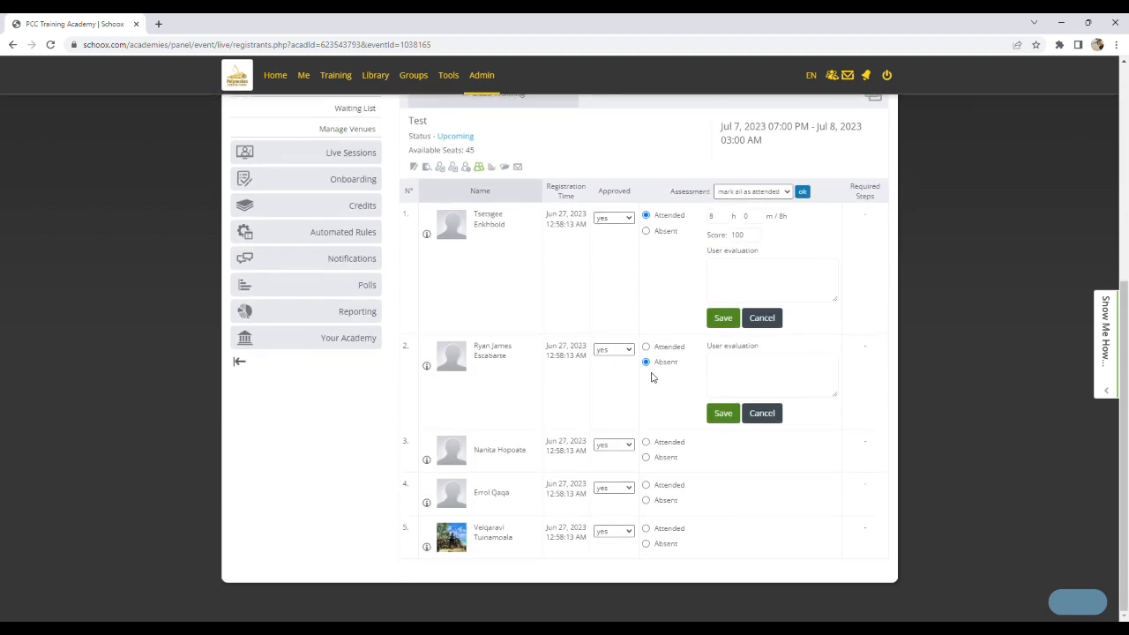
pyautogui.scroll(5, 656, 367)
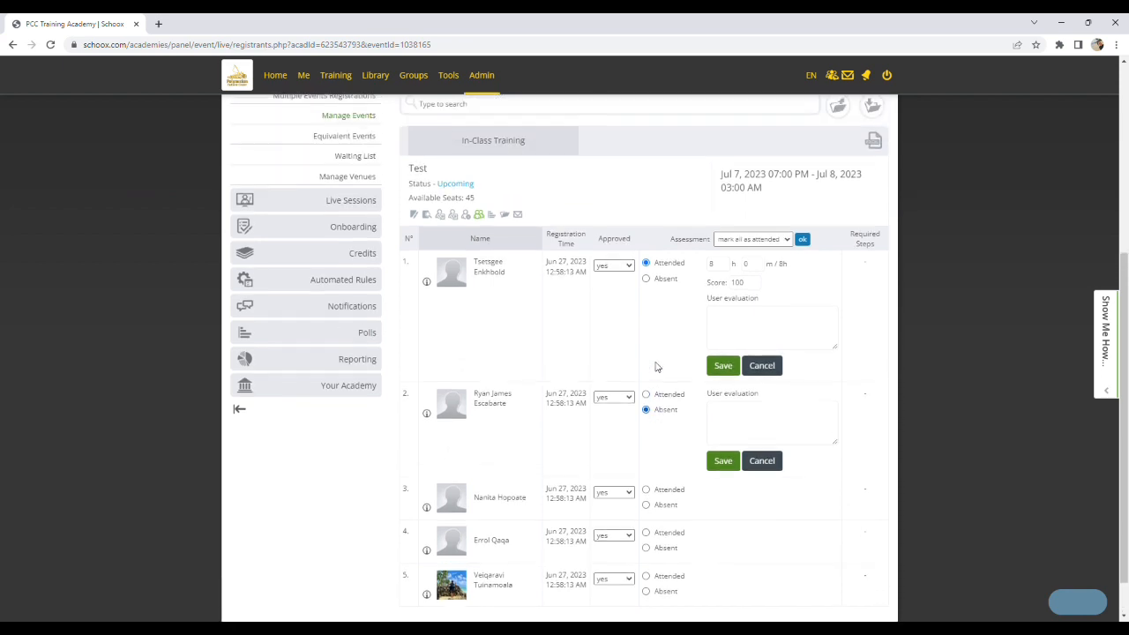